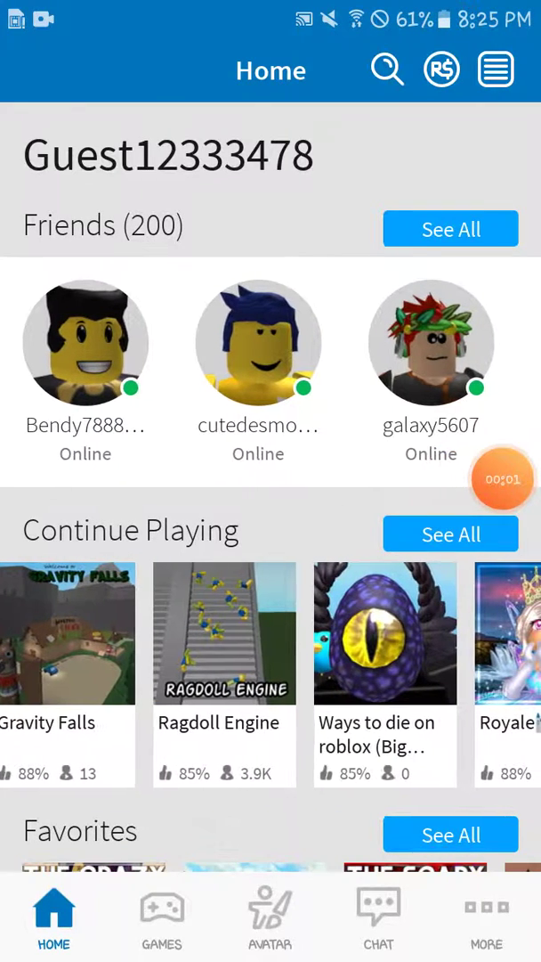
Browse the catalog categories, expanding and collapsing Accessories, then return to Featured Items.
click(486, 917)
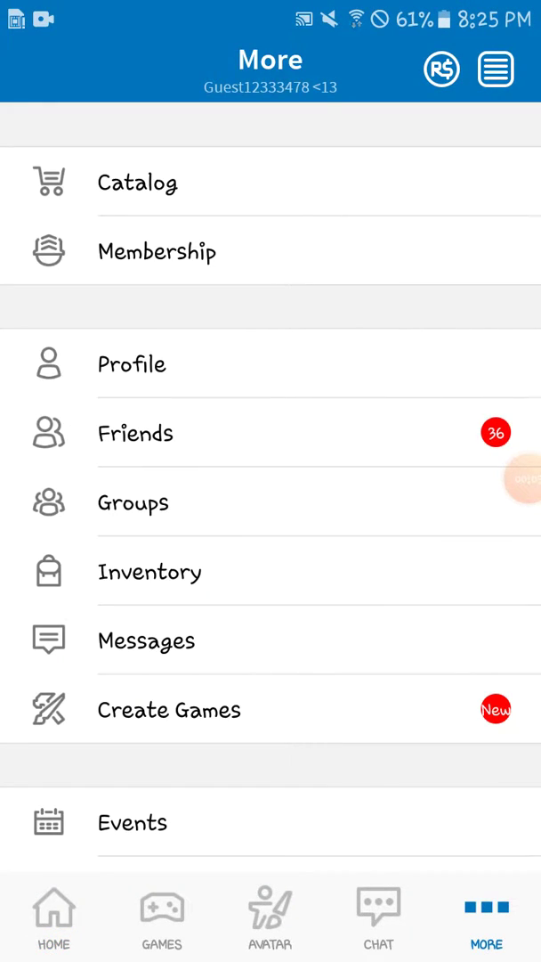
click(138, 182)
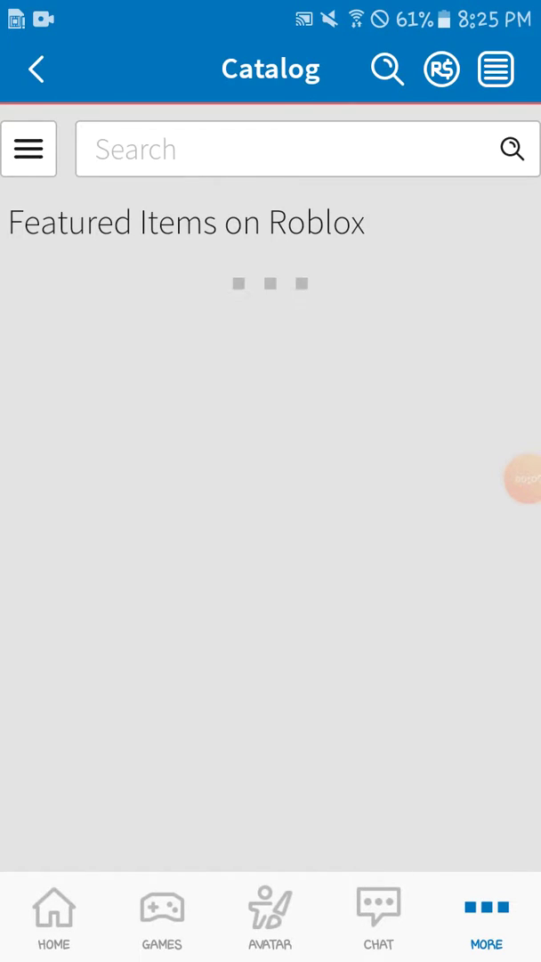
click(28, 149)
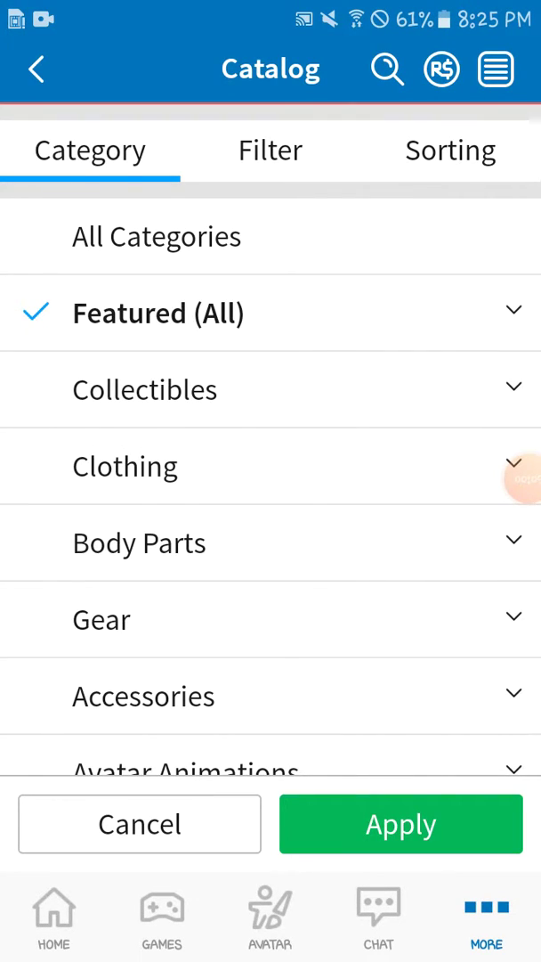
click(143, 696)
scroll(271, 480, down, 5)
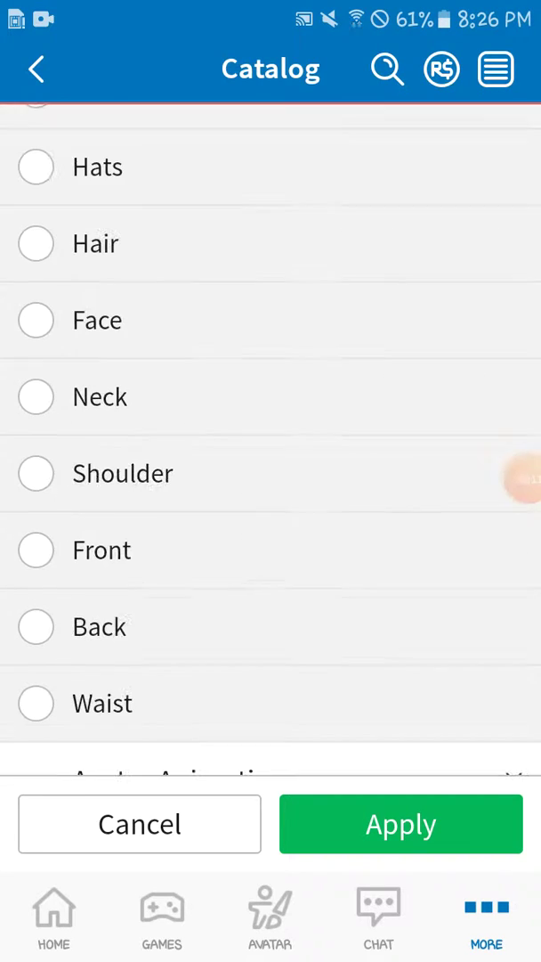
scroll(270, 481, up, 3)
click(143, 325)
click(140, 824)
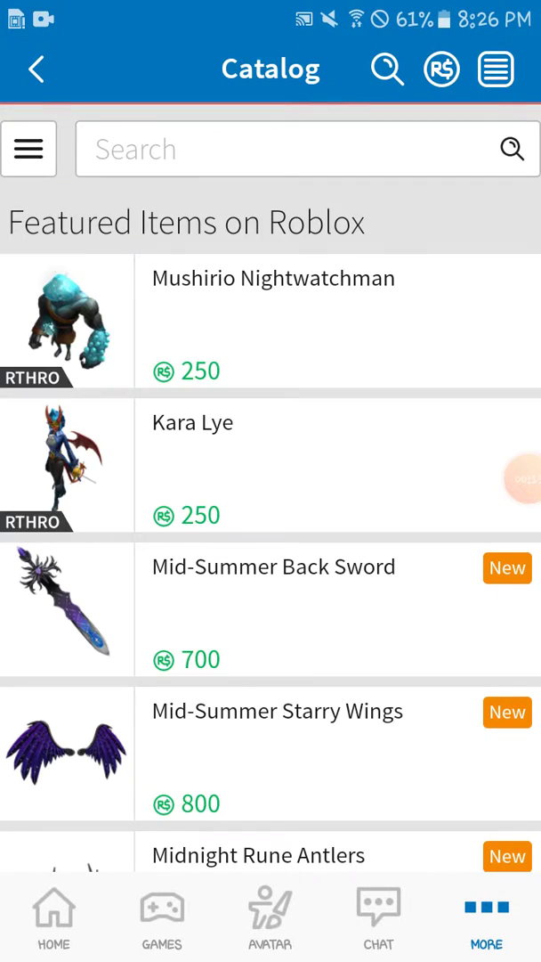
click(271, 913)
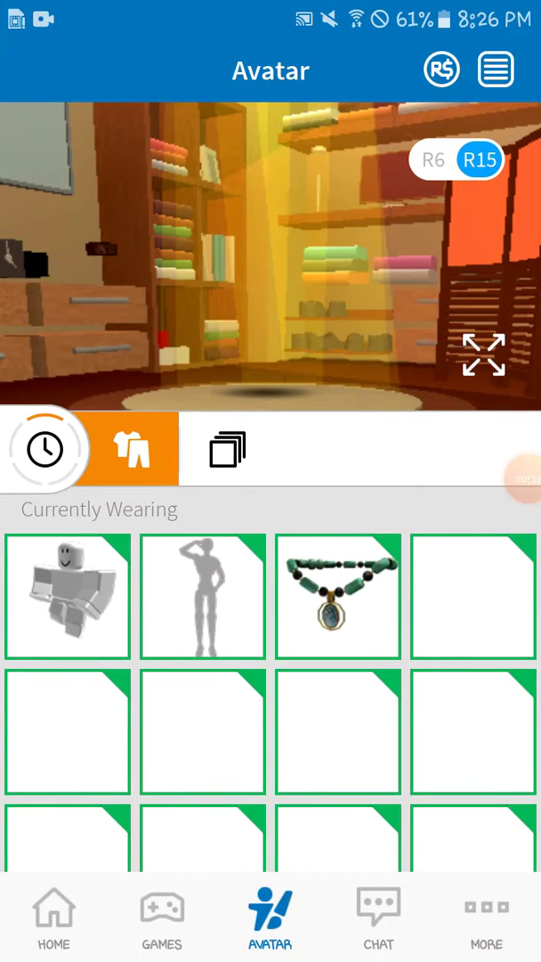
In Recent All, view the Salute, Tilt and Stadium animation options without wearing any.
click(227, 450)
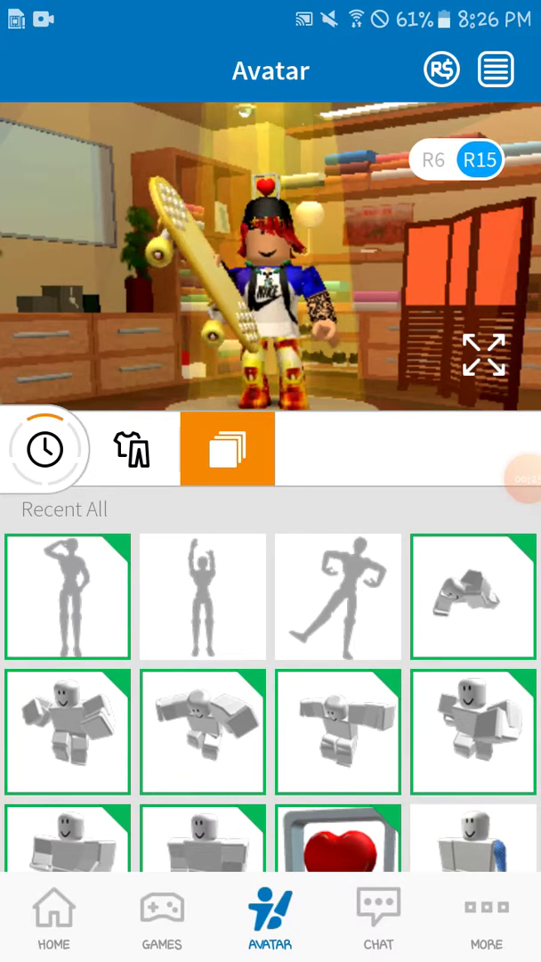
click(68, 594)
click(270, 833)
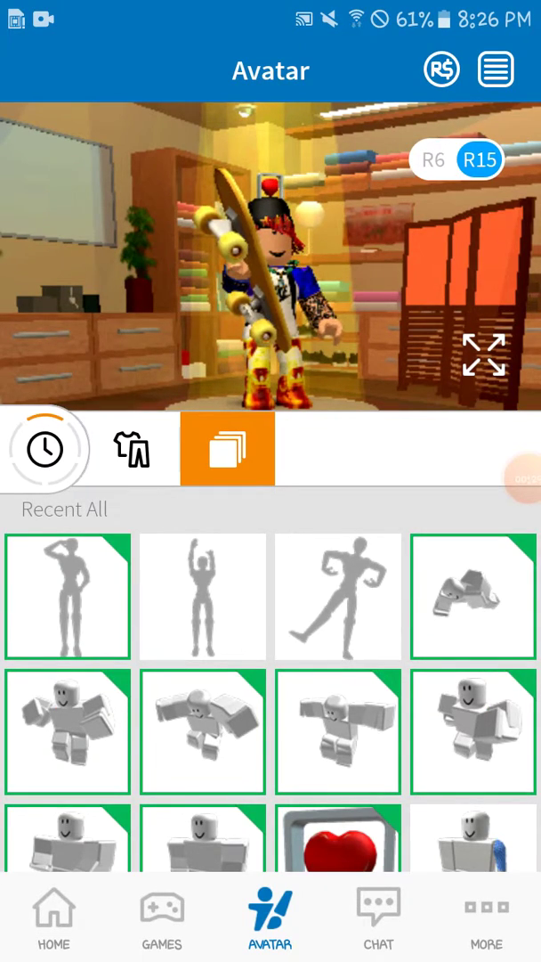
click(68, 595)
click(270, 832)
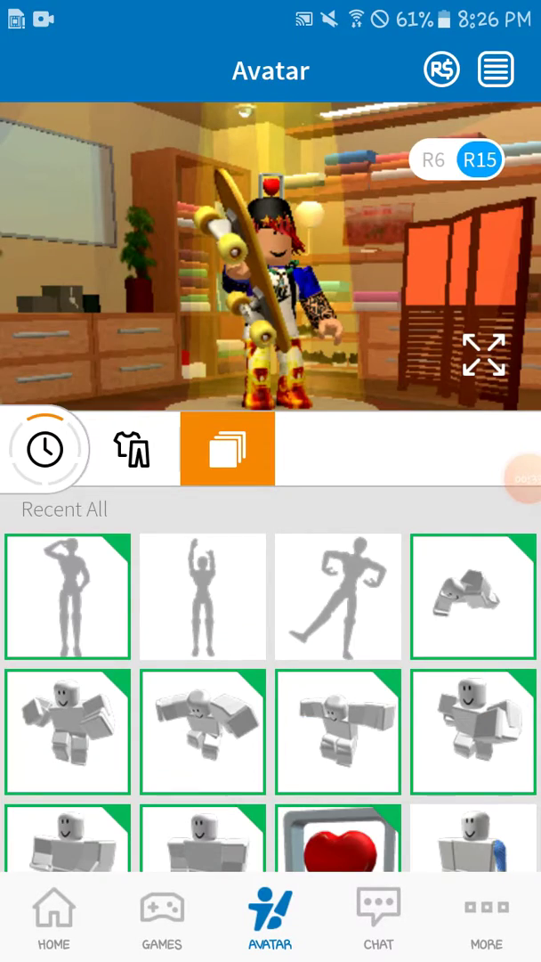
click(337, 595)
click(271, 833)
click(203, 594)
click(271, 832)
Glance at the Hats category, switch back to recent items, and return Home.
click(44, 448)
click(135, 390)
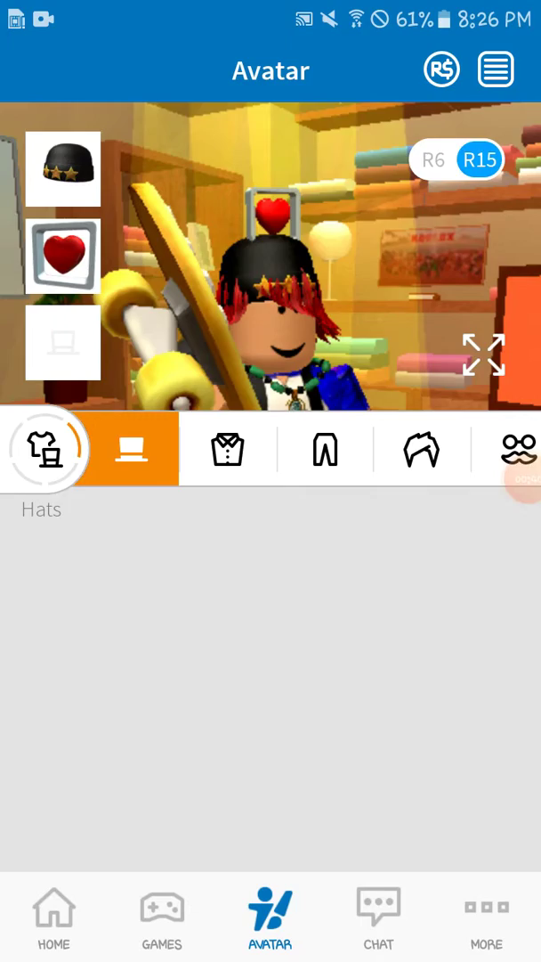
click(45, 448)
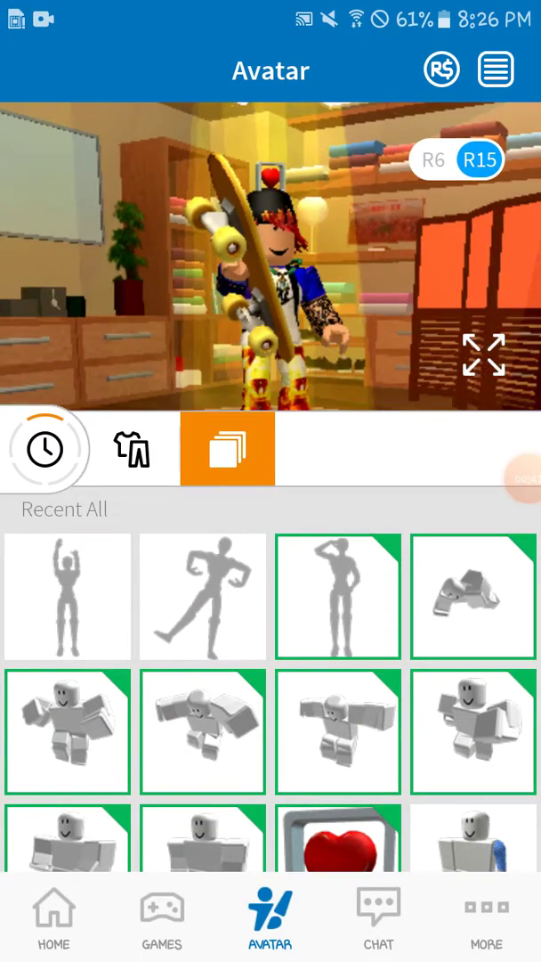
click(54, 917)
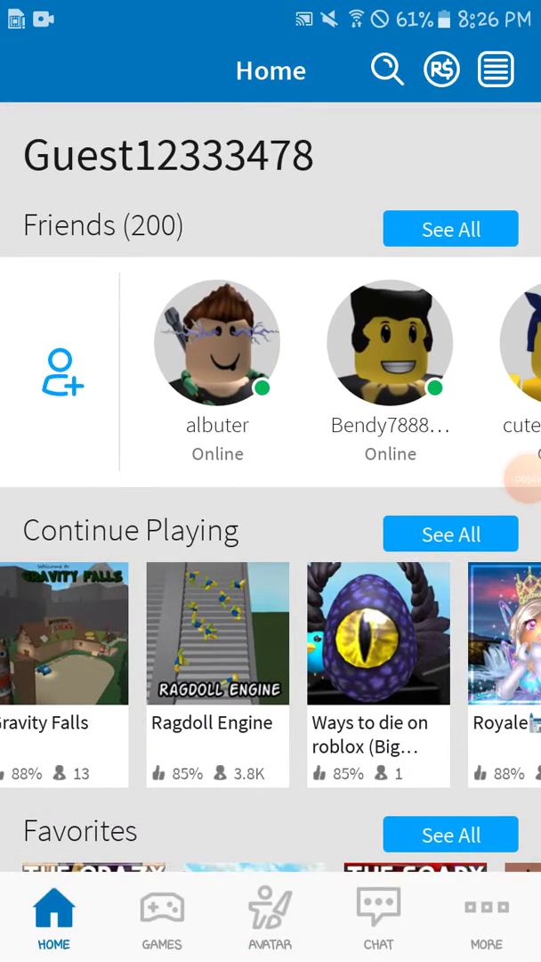
scroll(270, 674, left, 10)
scroll(270, 674, left, 5)
scroll(271, 674, left, 5)
scroll(270, 615, left, 5)
Open the D0Om.EXe game page from the Continue Playing list.
click(442, 632)
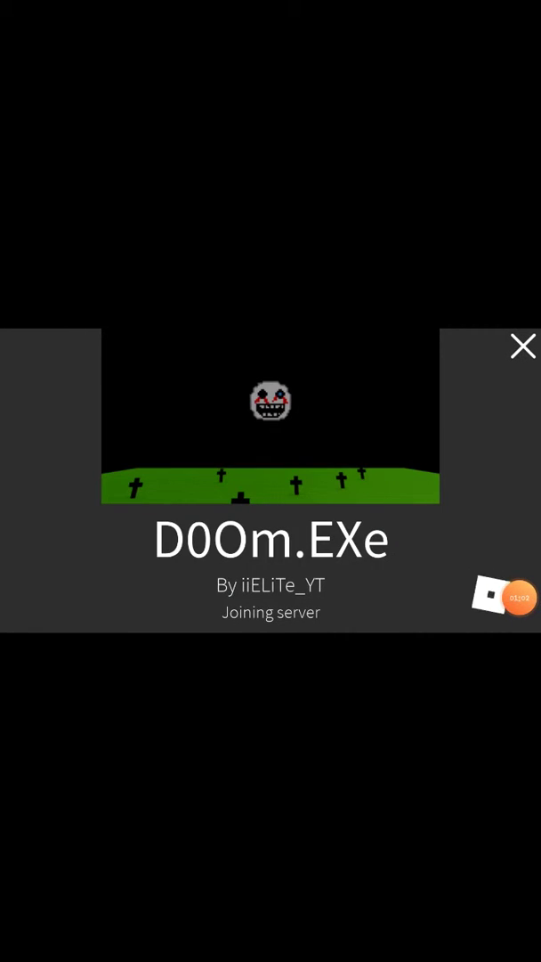
Raise media volume and lower the game volume in the in-game settings.
key(XF86AudioRaiseVolume)
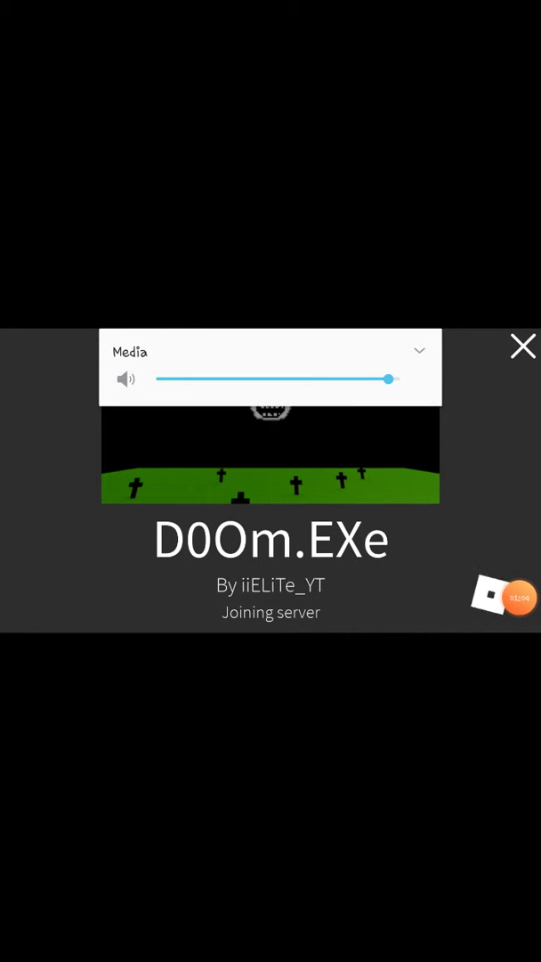
click(21, 342)
click(241, 376)
drag(481, 508, 267, 508)
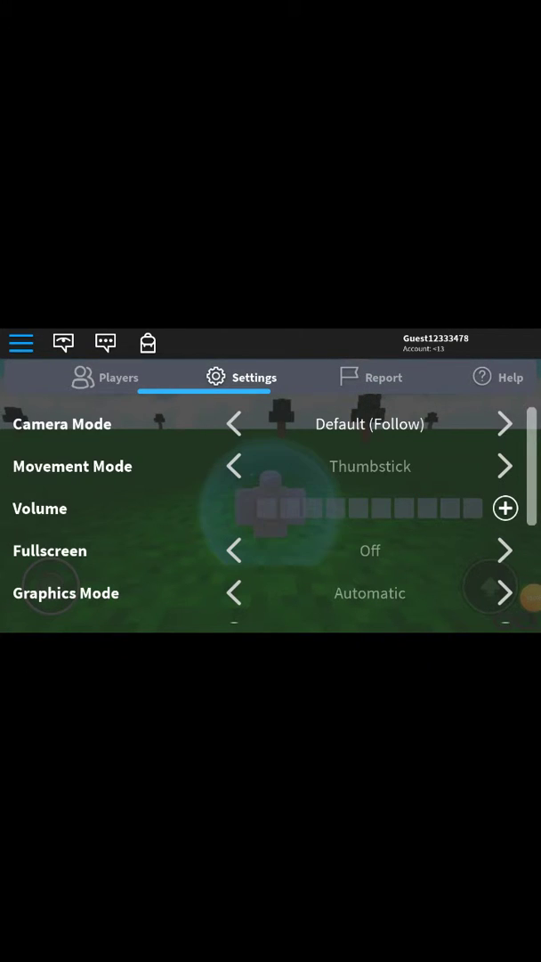
click(21, 342)
Check the inventory, restore game volume to full, and view the players list.
click(148, 342)
click(148, 342)
click(21, 342)
click(242, 377)
click(472, 507)
click(20, 342)
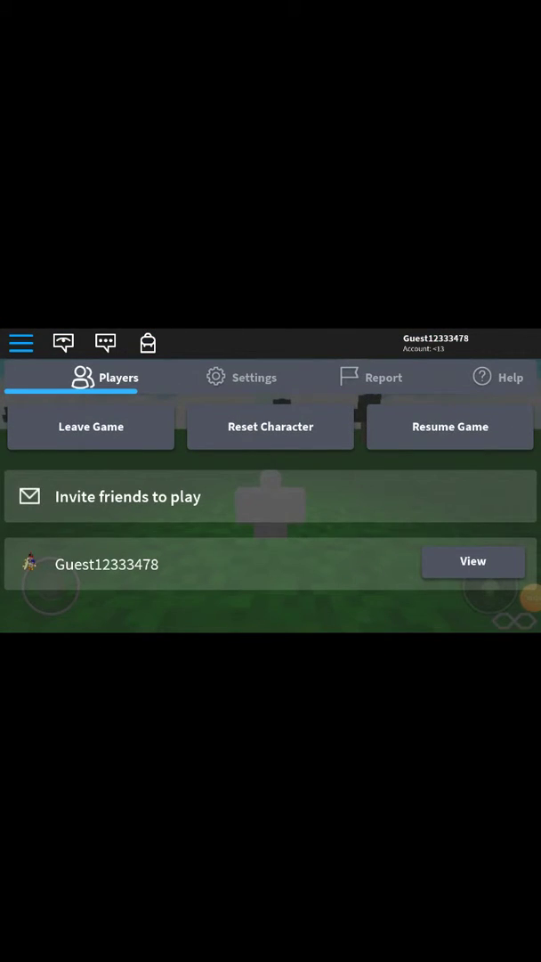